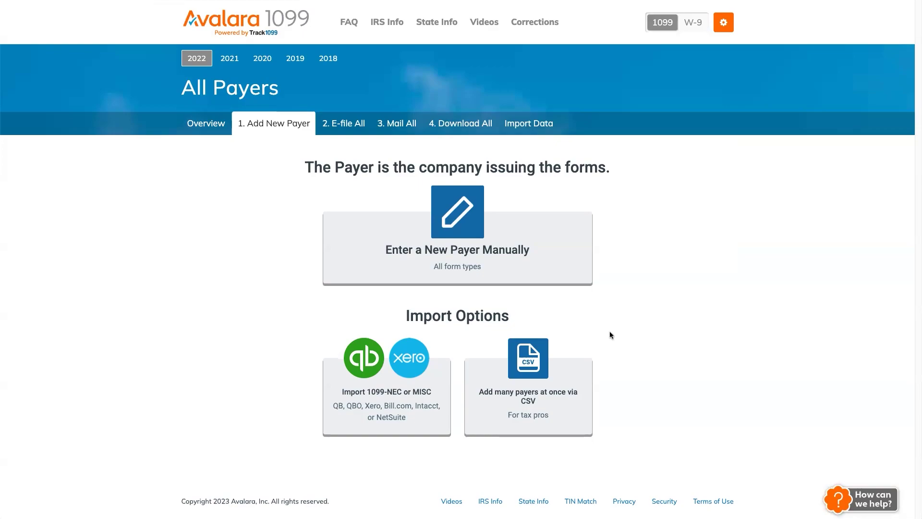
Step: Choose the 'Enter a New Payer Manually' card to get a blank payer form
click(548, 276)
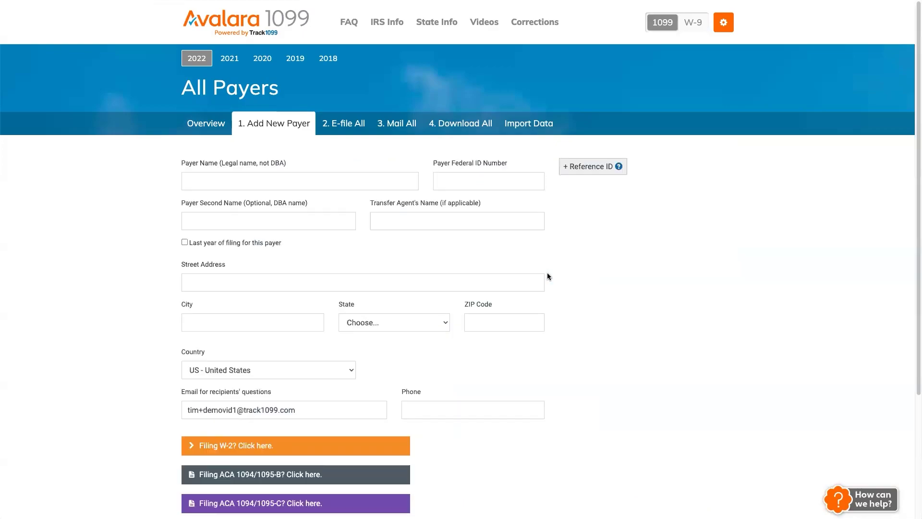
Step: Enter Atlas Fitness as the payer name and fill in its federal ID
click(280, 185)
text(at)
key(Down)
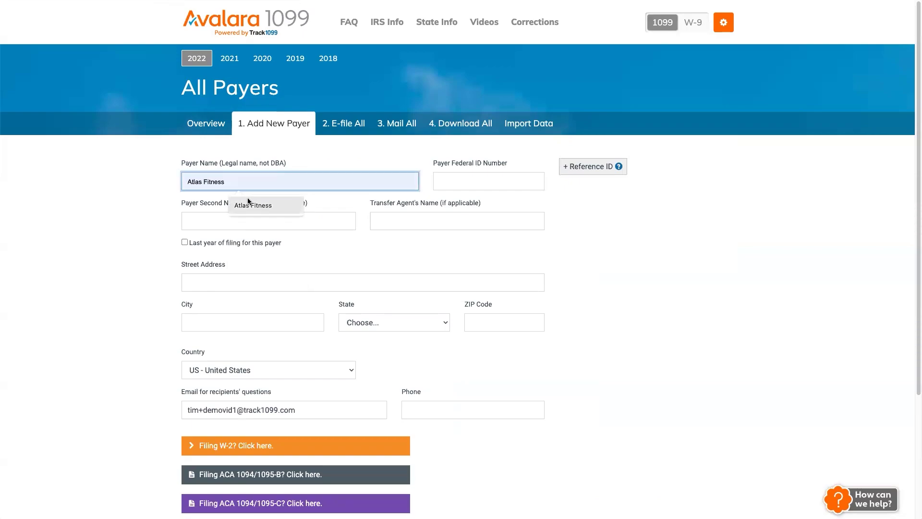
key(Return)
click(466, 174)
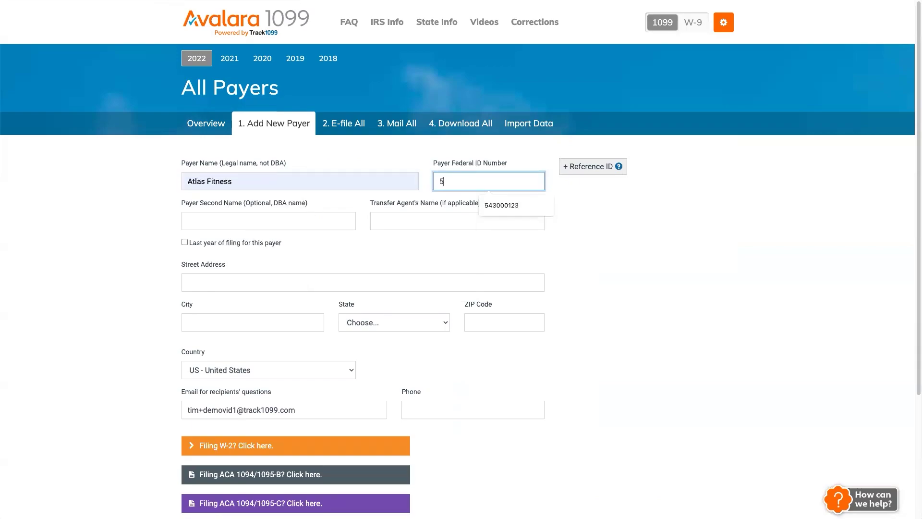
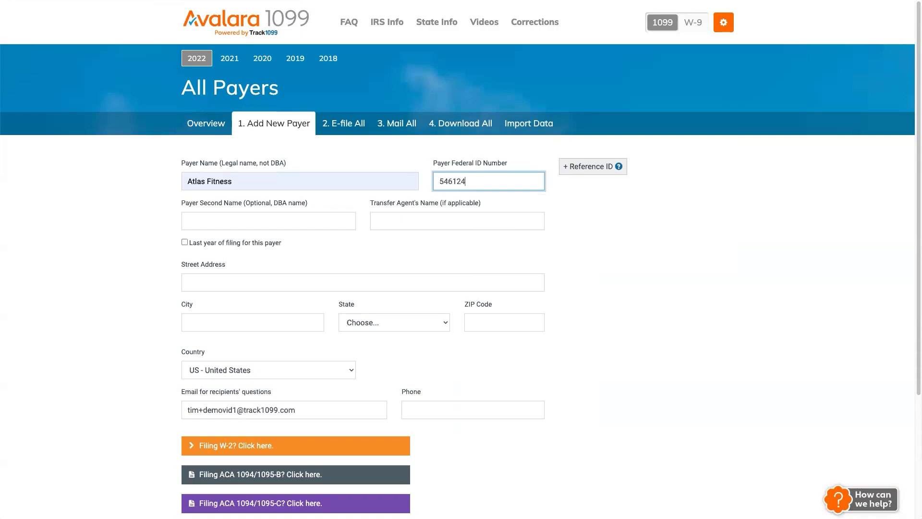
Step: Fill in the Moscow, Idaho address and phone number, then save the payer
click(261, 283)
click(268, 302)
click(447, 411)
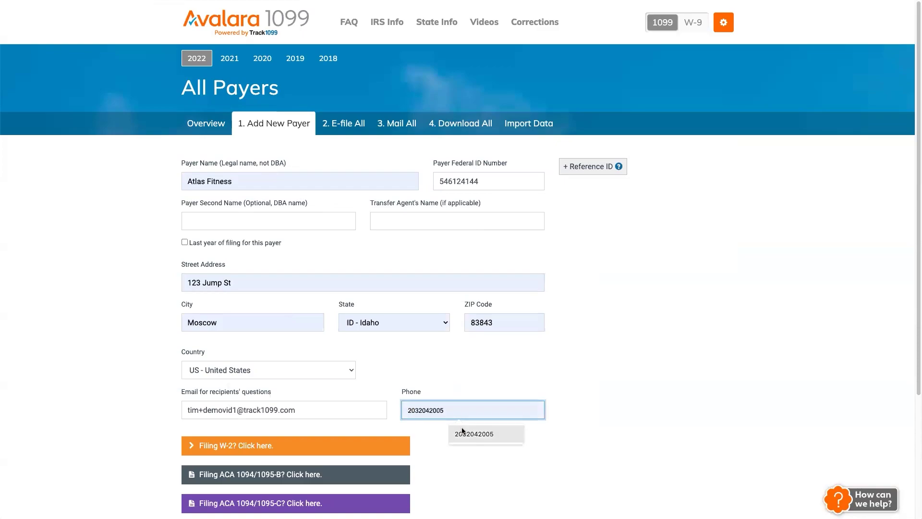
click(487, 433)
scroll(432, 393, down, 3)
click(252, 440)
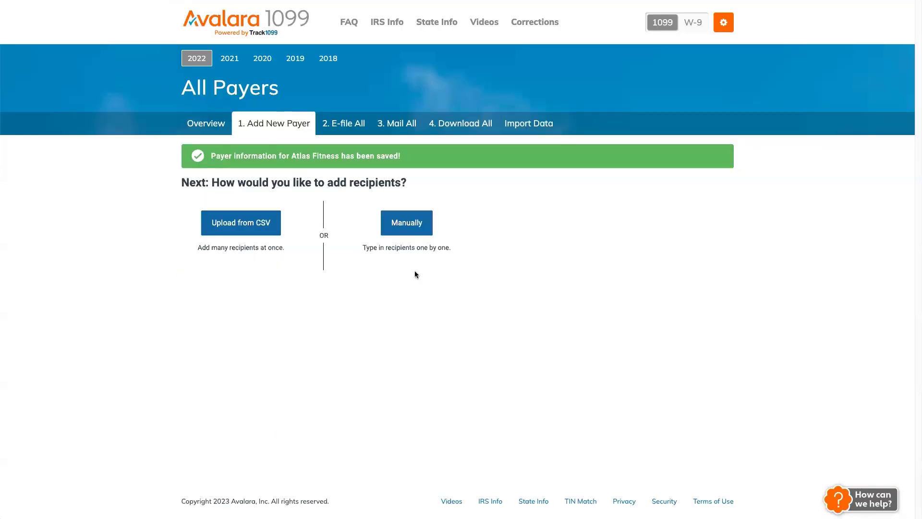
Step: Add recipient John Smith manually, with a Social Security number and a Brooklyn address
click(405, 229)
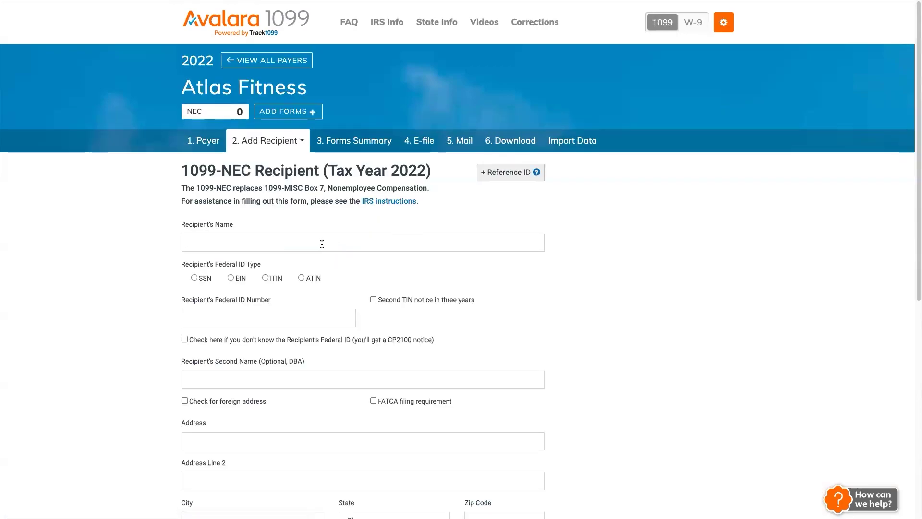
text(John )
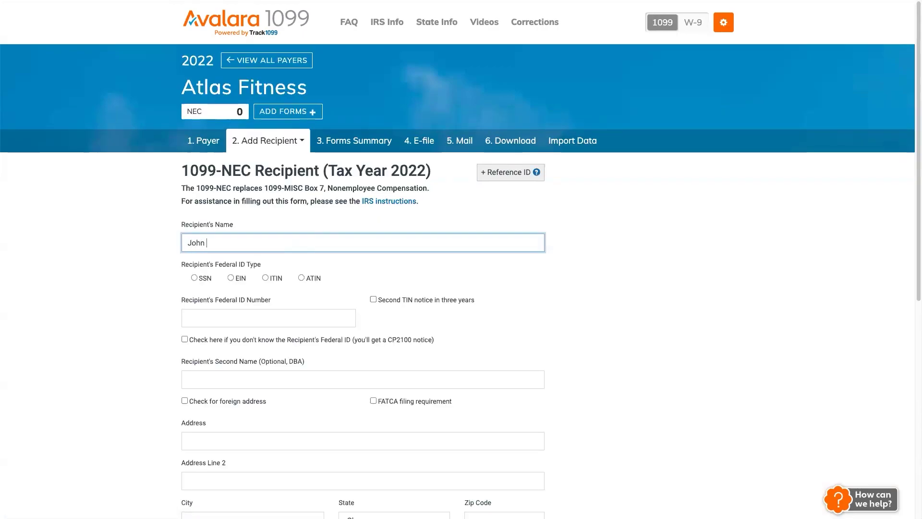
text(Smith)
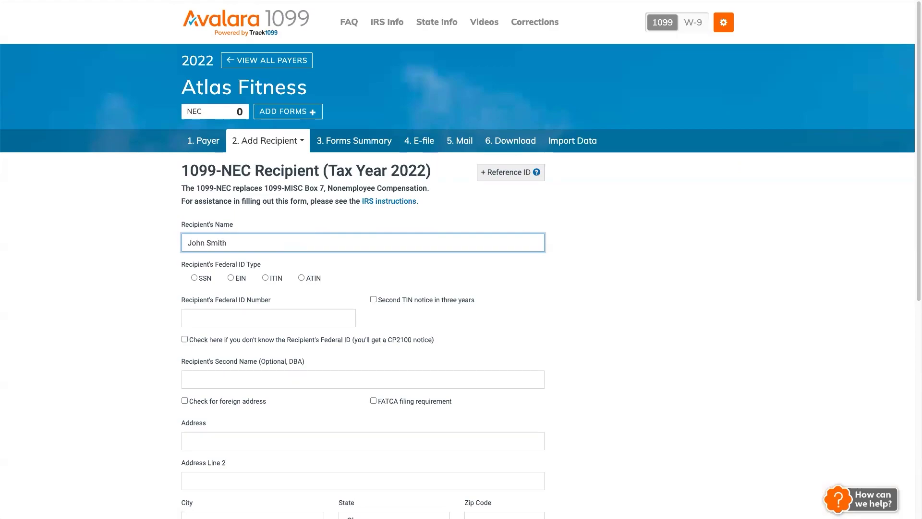
click(206, 279)
click(217, 314)
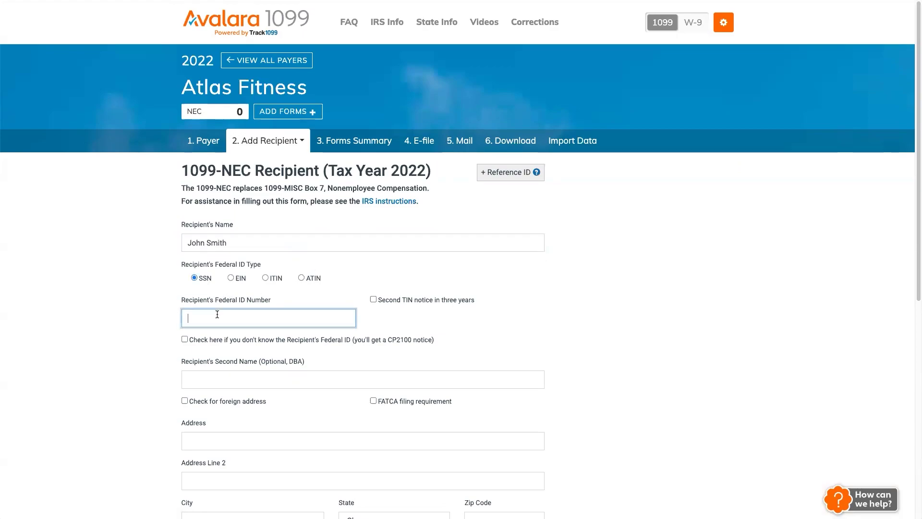
scroll(264, 394, down, 2)
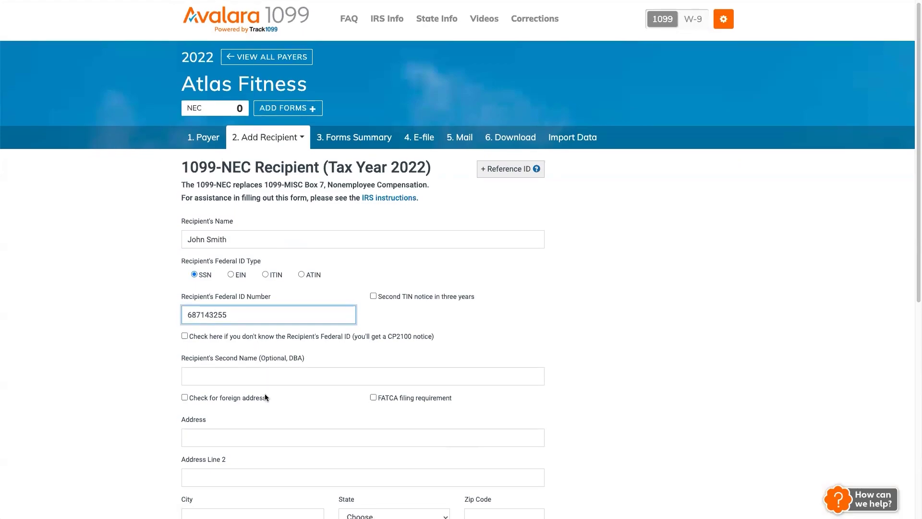
click(255, 349)
click(259, 400)
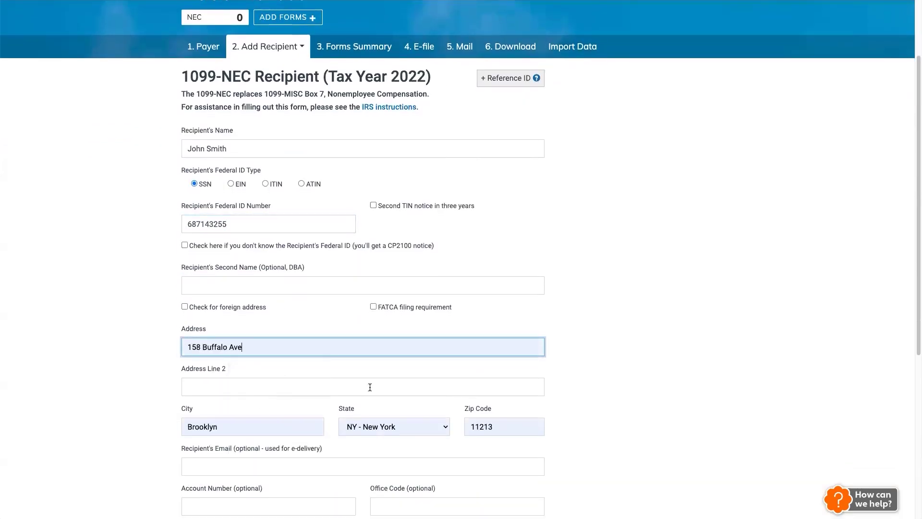
scroll(368, 384, down, 2)
scroll(372, 382, down, 1)
Step: Add the recipient's e-delivery email and 4800 nonemployee compensation, then save the form
click(225, 342)
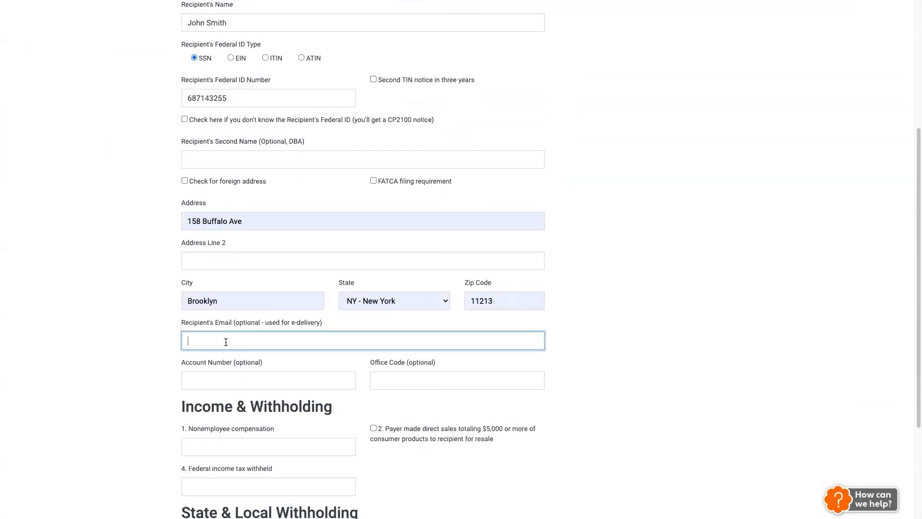
text(john)
text(@example.com)
click(253, 446)
text(4)
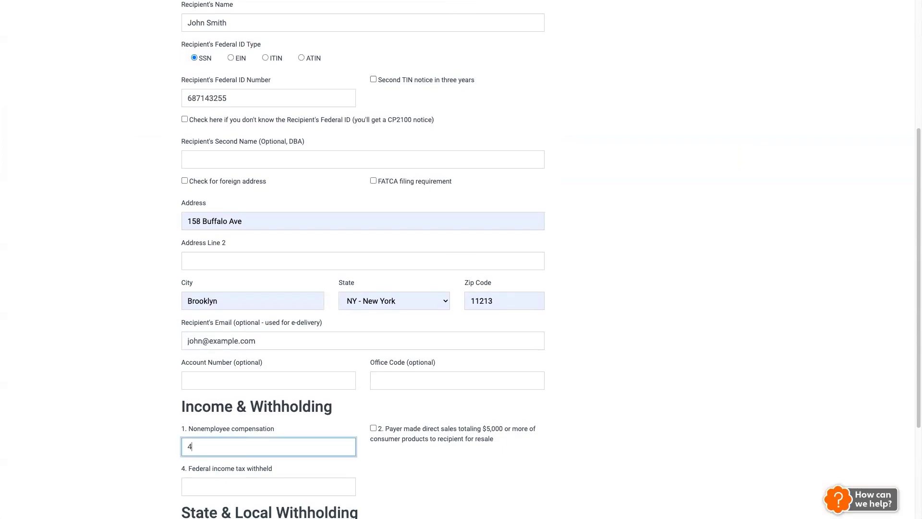
text(800)
scroll(259, 436, down, 2)
scroll(258, 437, down, 1)
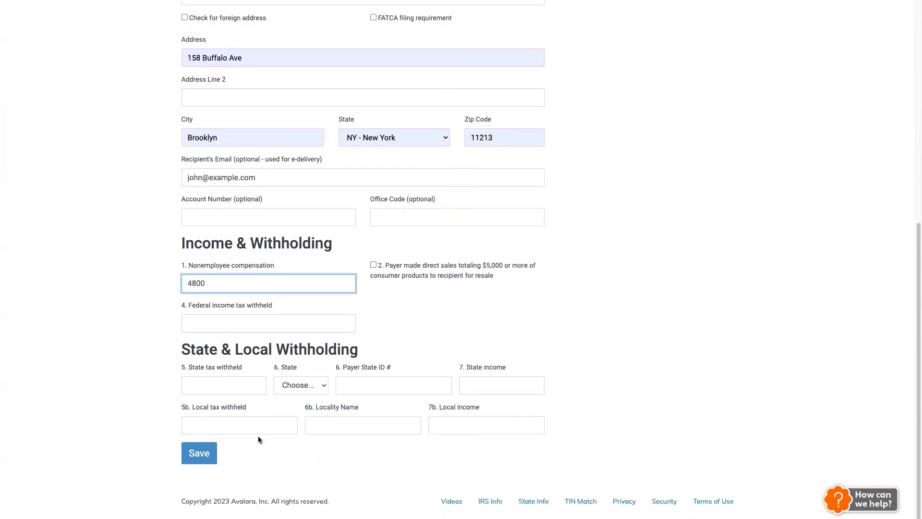
click(200, 454)
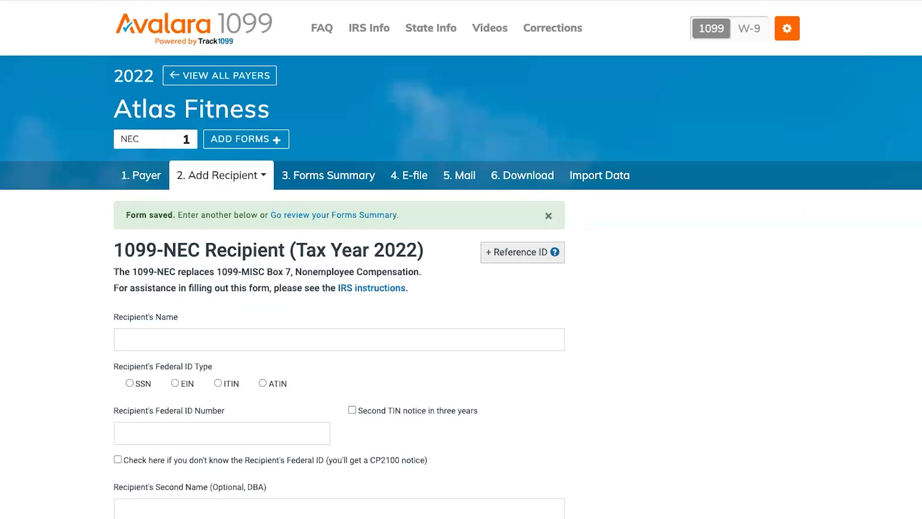
Step: Show the Forms Summary for Atlas Fitness's three unscheduled 1099-NEC recipients
click(305, 177)
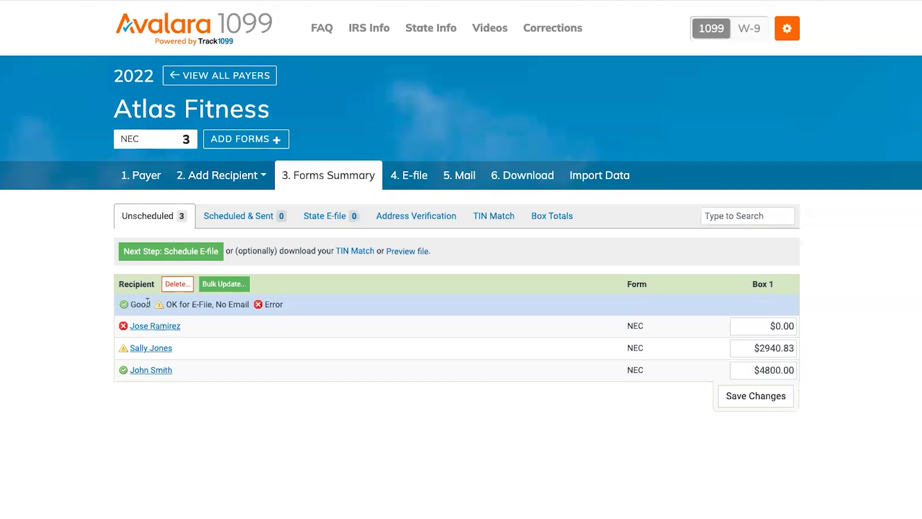
Step: Schedule the IRS e-file for October 31 and e-delivery for October 30
click(167, 258)
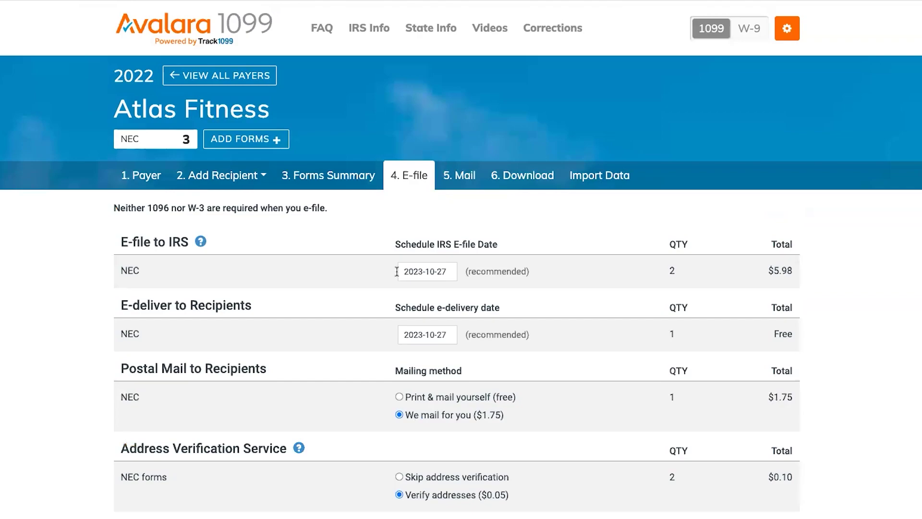
click(453, 270)
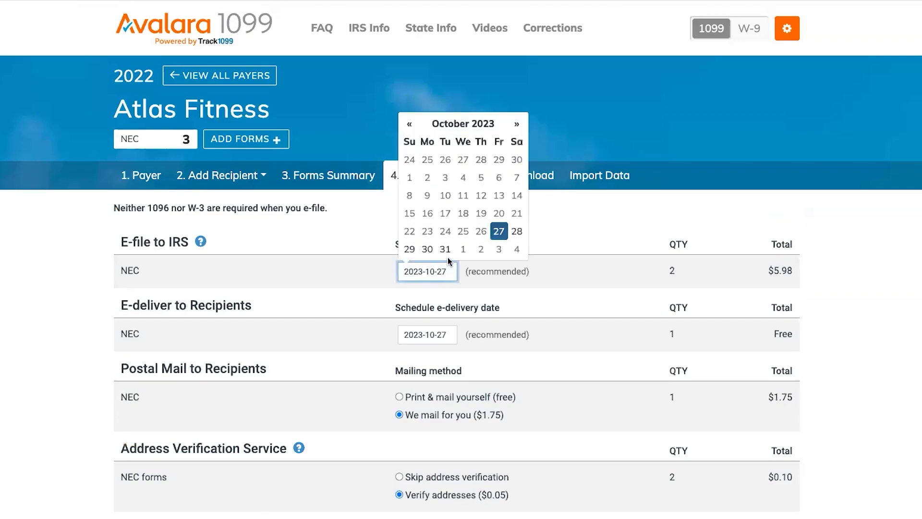
click(446, 249)
click(443, 333)
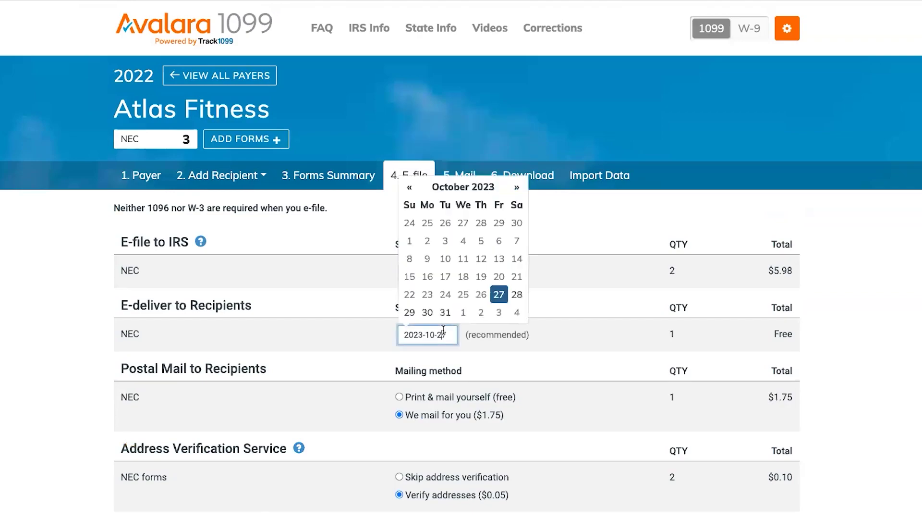
click(429, 313)
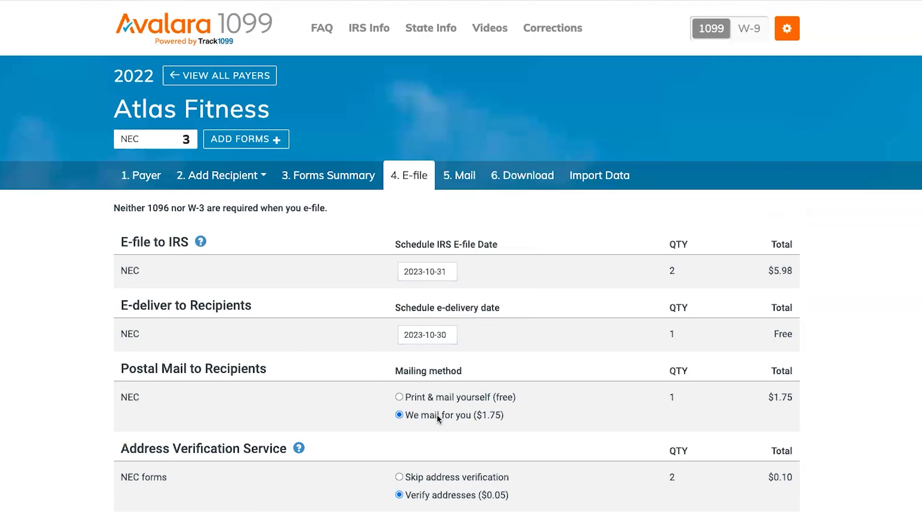
scroll(437, 413, down, 3)
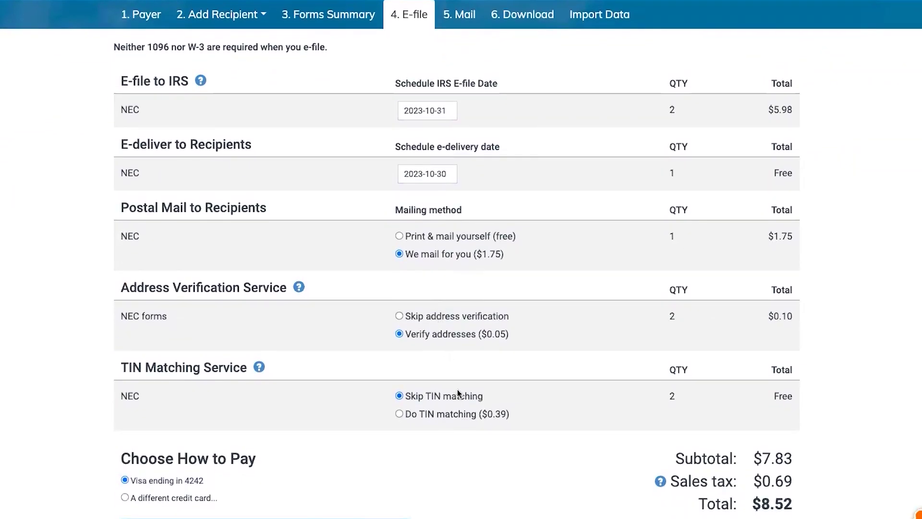
Step: Add authorized TIN matching and pay to schedule the e-file
click(399, 415)
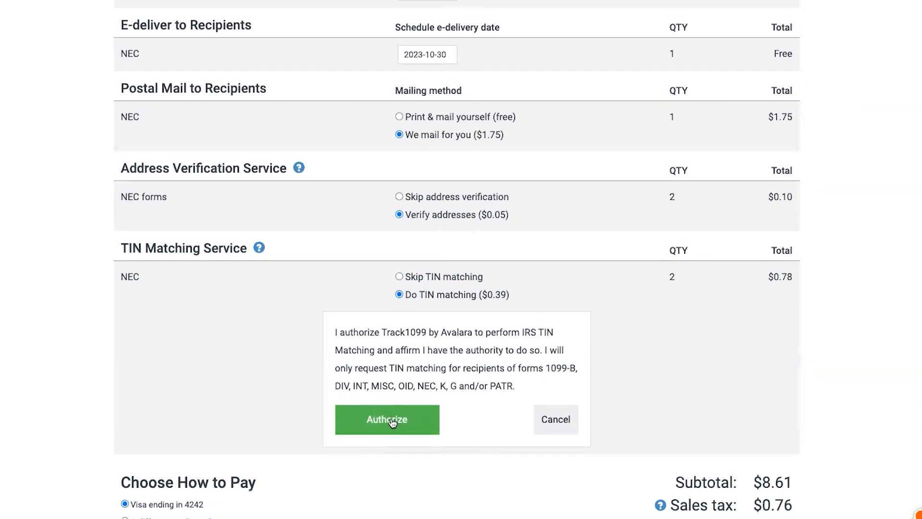
click(398, 419)
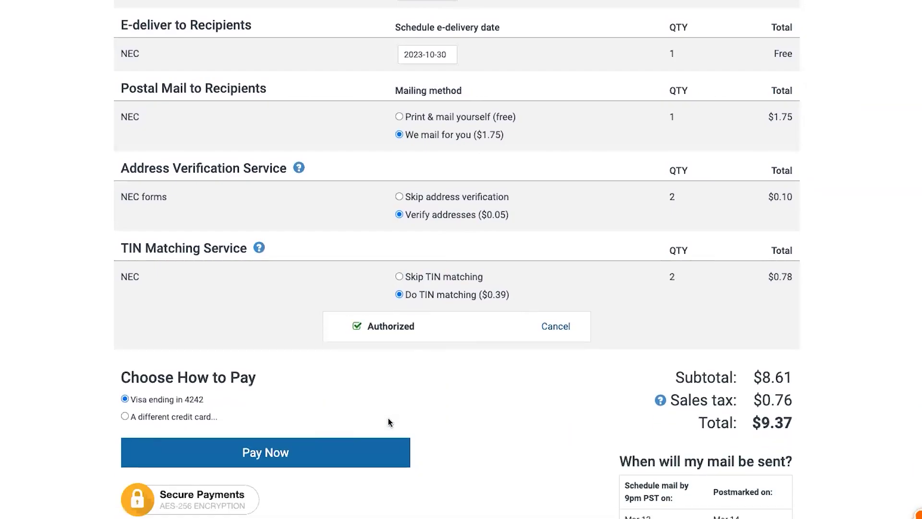
click(273, 444)
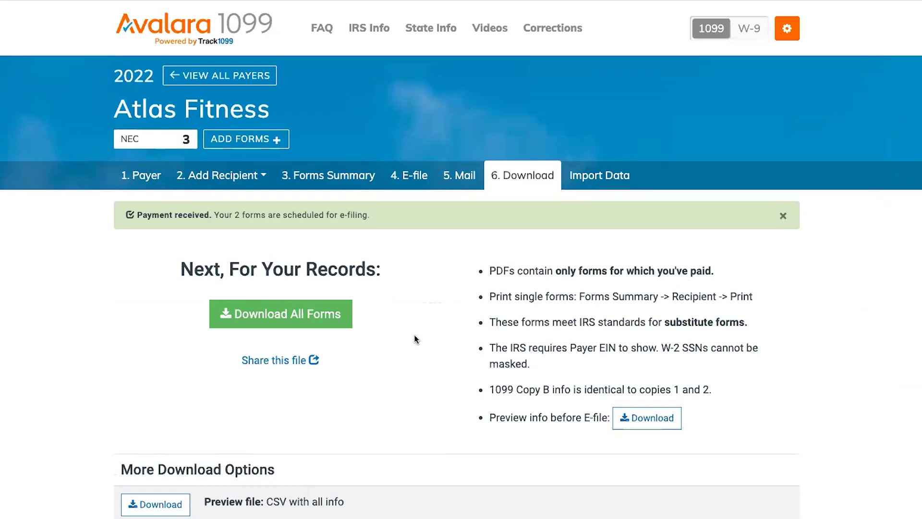
Step: Download all Atlas Fitness forms and go back to the All Payers overview
click(338, 323)
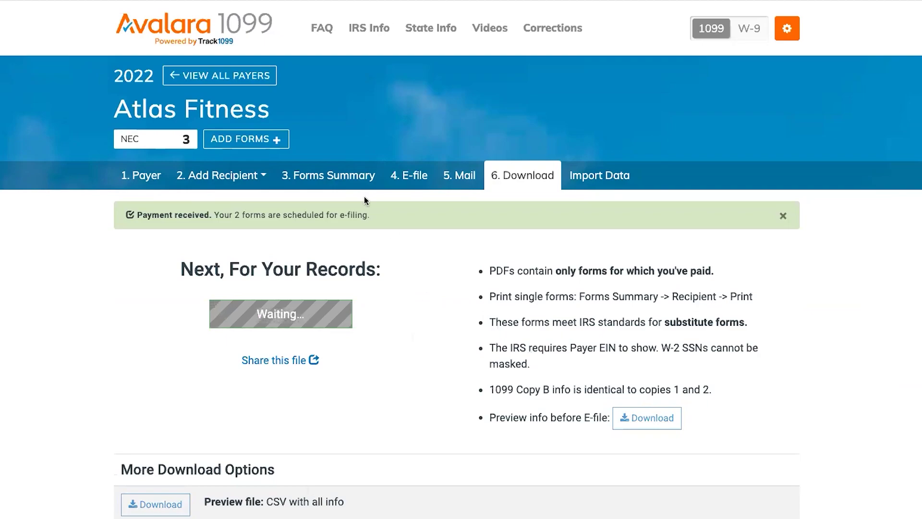
click(221, 78)
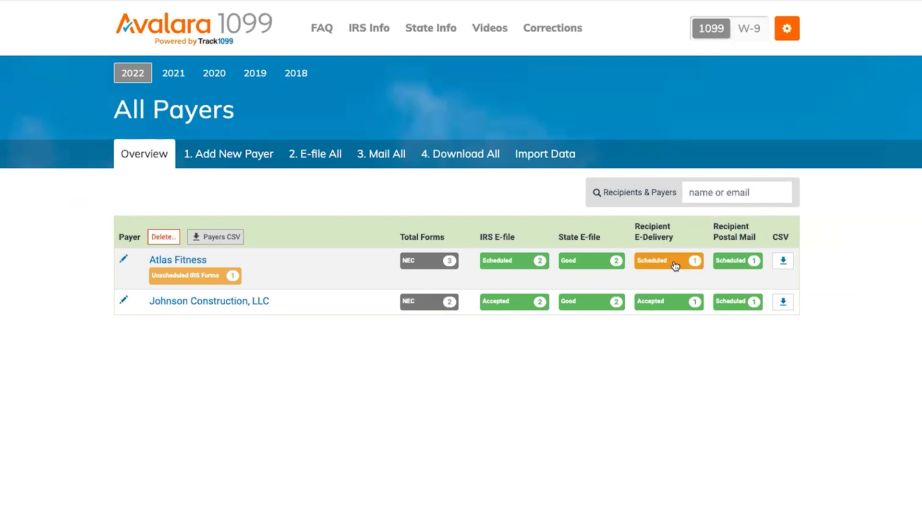
click(215, 302)
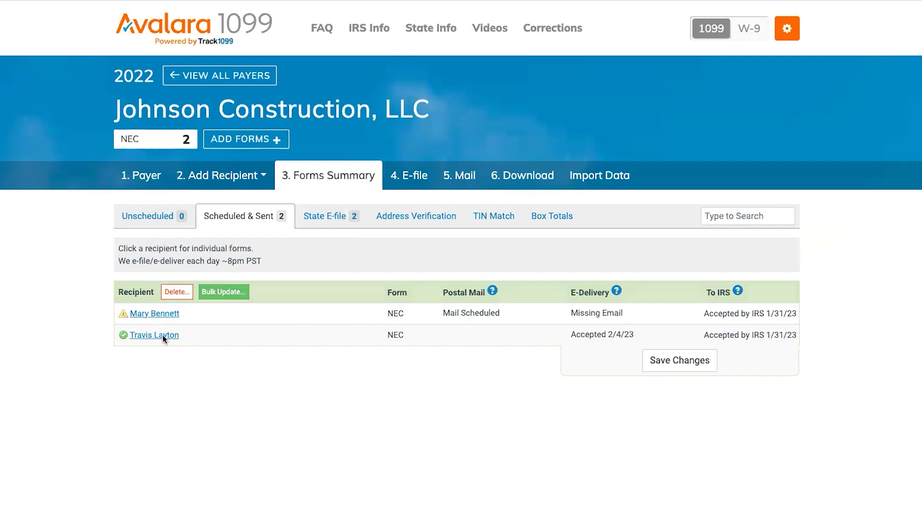
click(162, 337)
scroll(187, 290, down, 7)
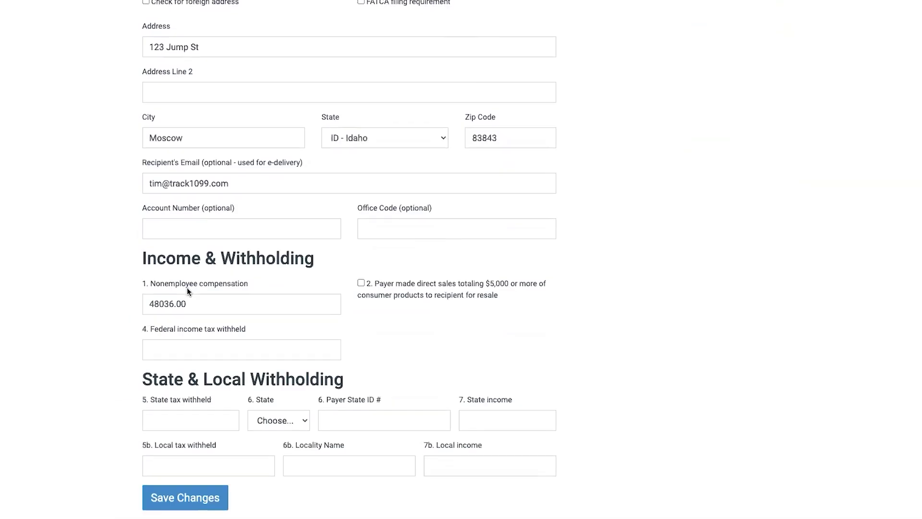
click(160, 304)
key(BackSpace)
text(6)
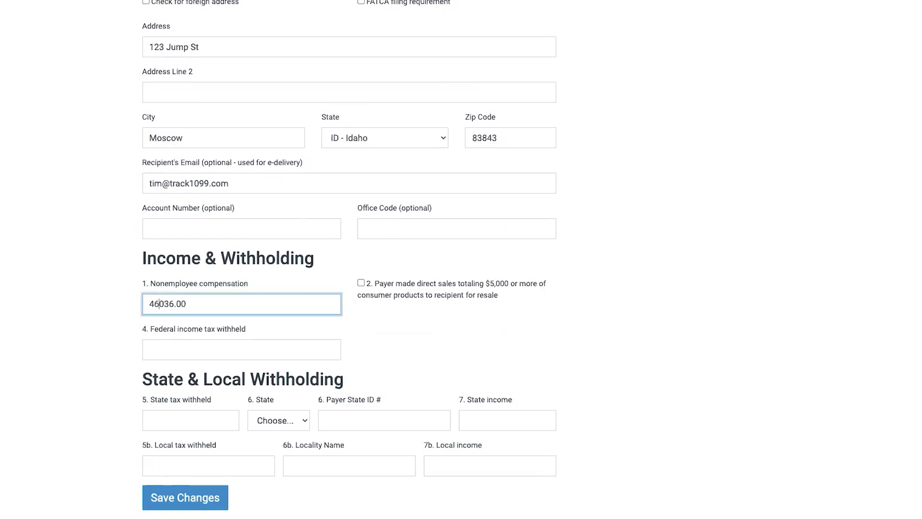
click(185, 498)
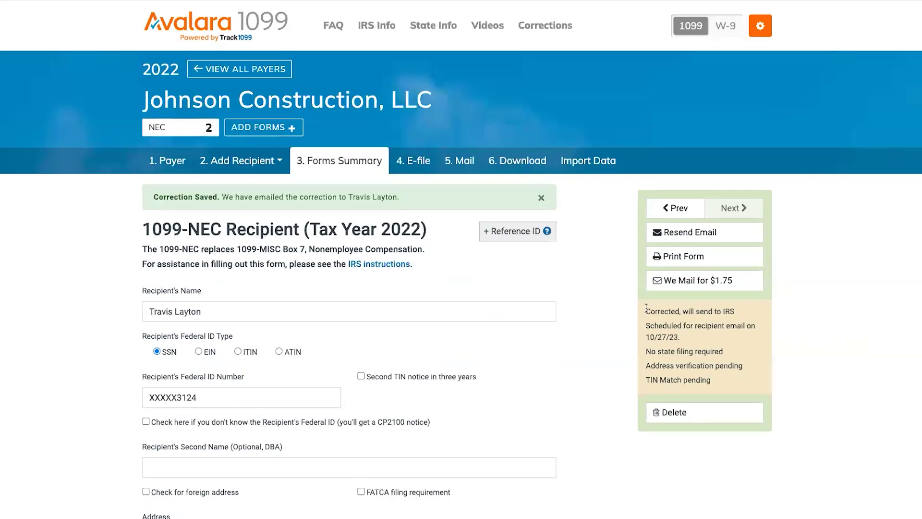
drag(646, 311, 684, 338)
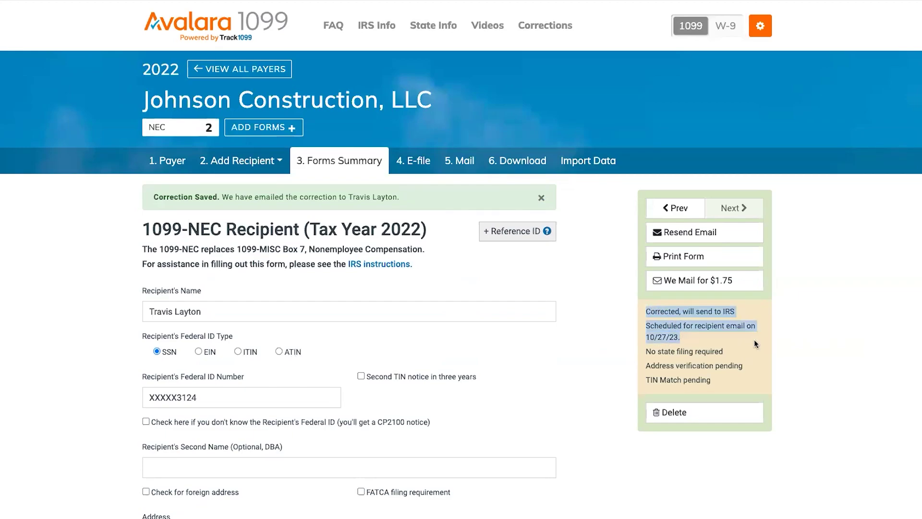
click(342, 163)
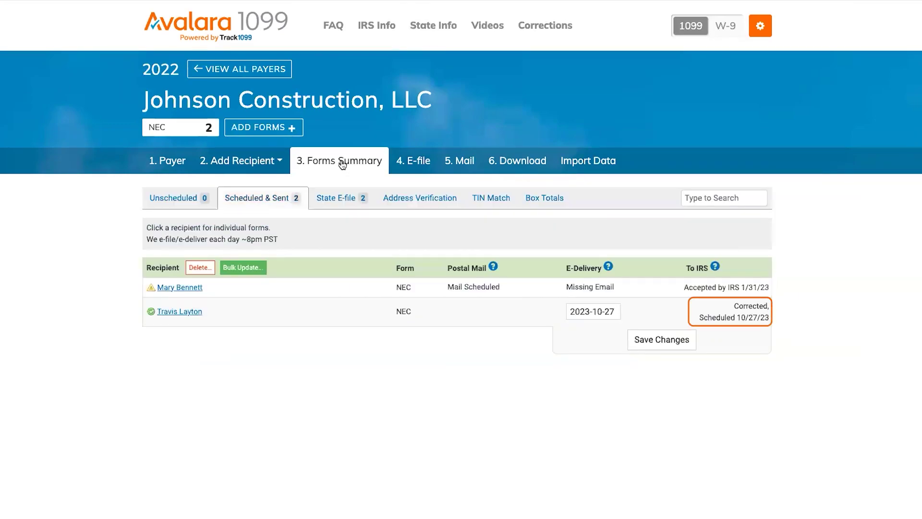